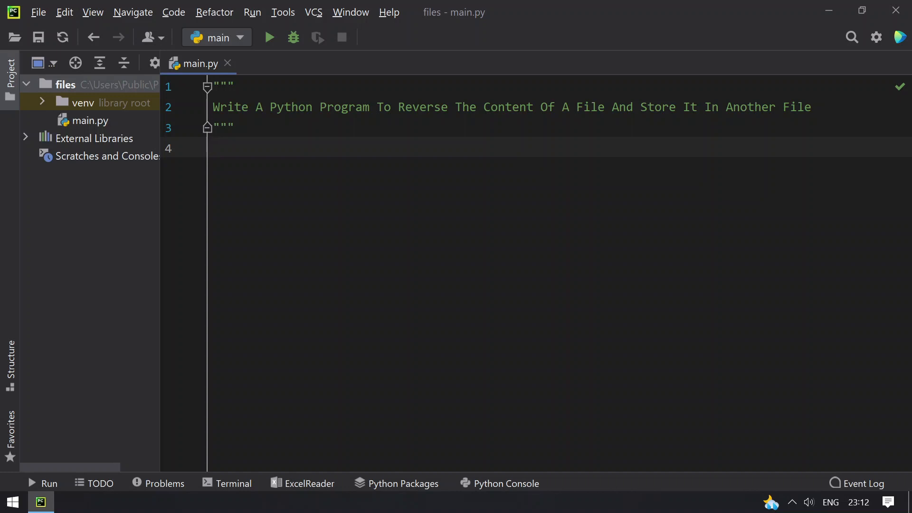
# Add fdr = open("input.txt", "r") below the docstring.
pyautogui.press('Return')
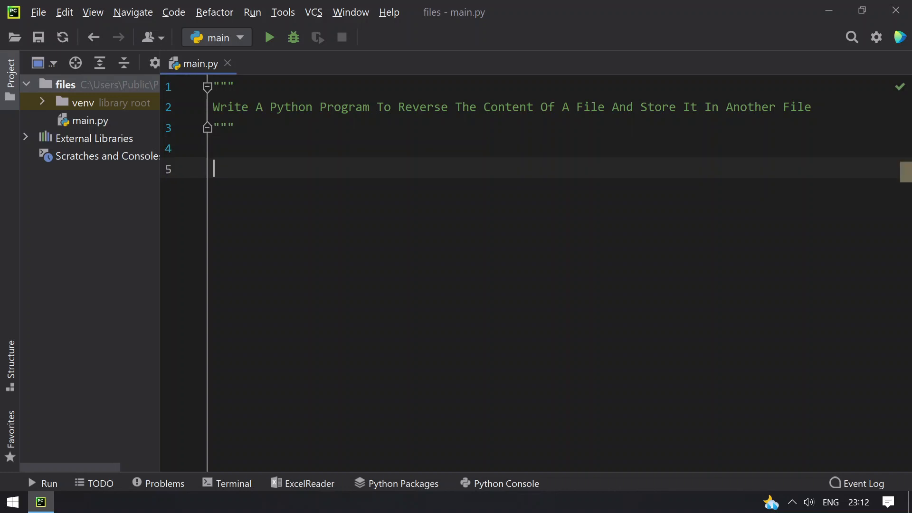
pyautogui.write('fdr')
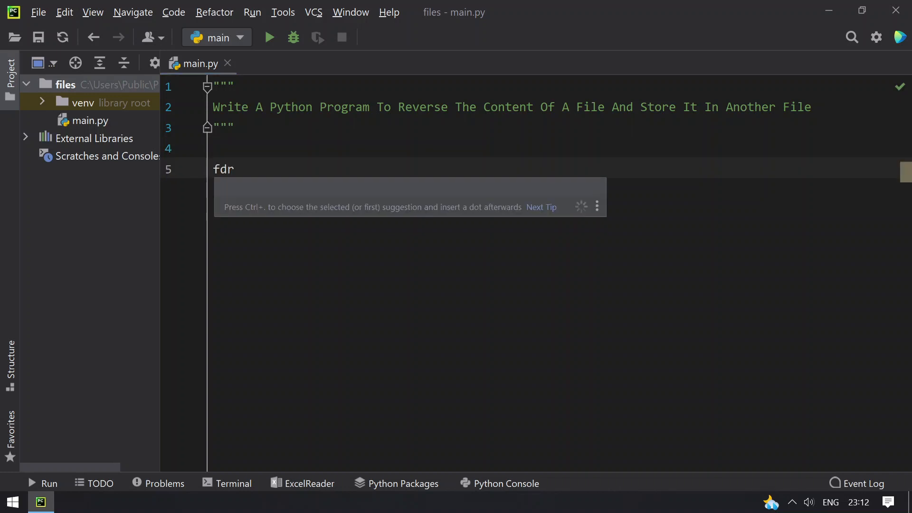
pyautogui.write(' = op')
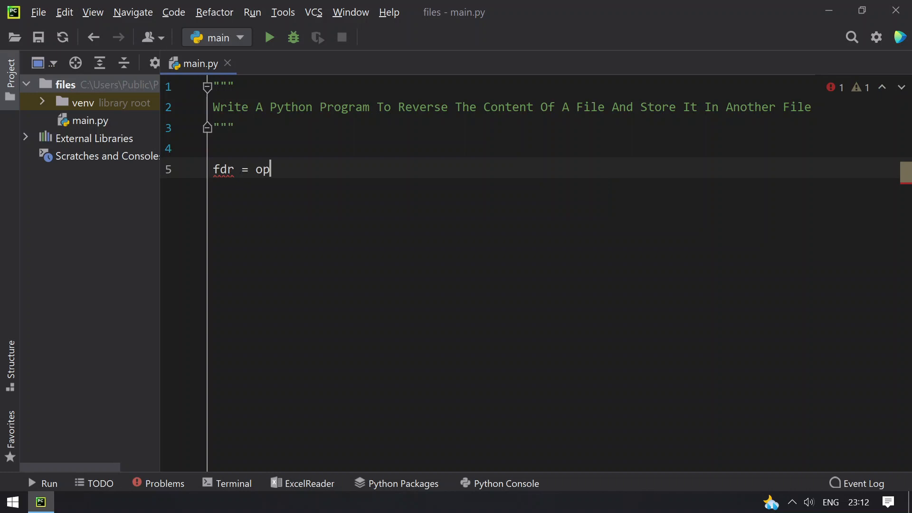
pyautogui.write('en')
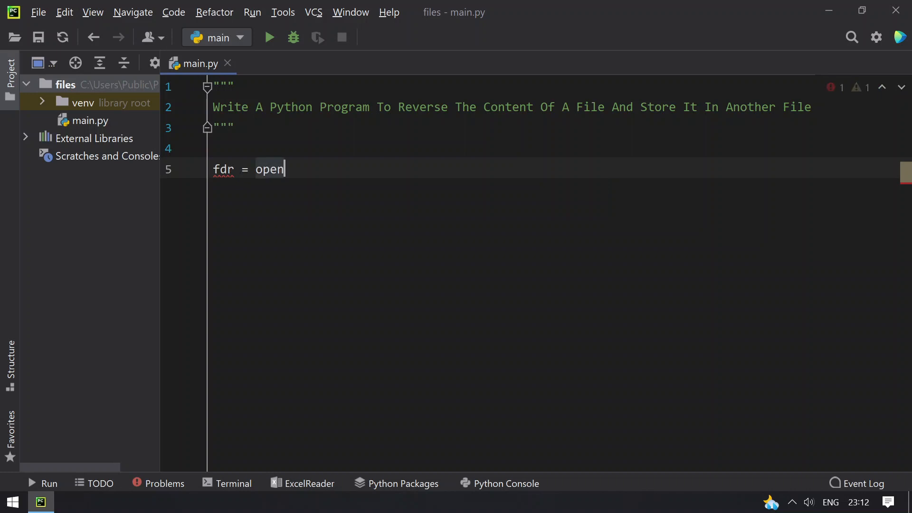
pyautogui.write('("')
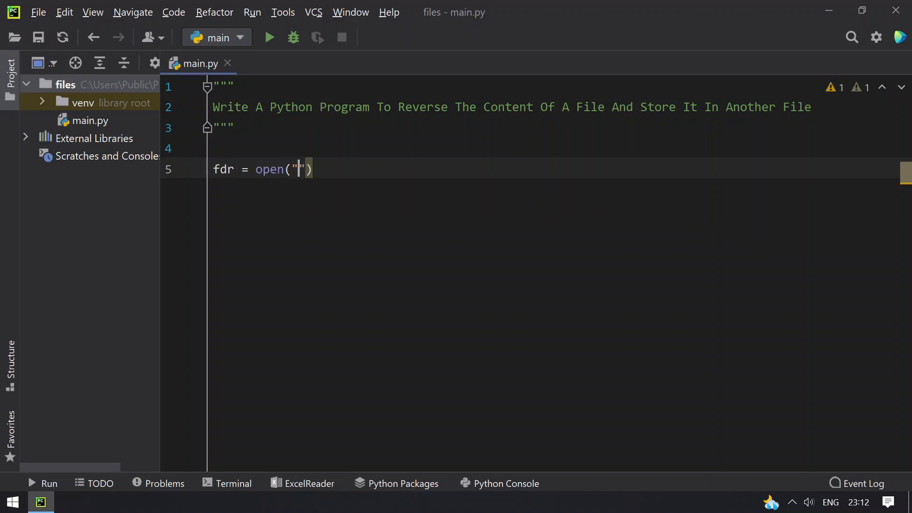
pyautogui.write('i')
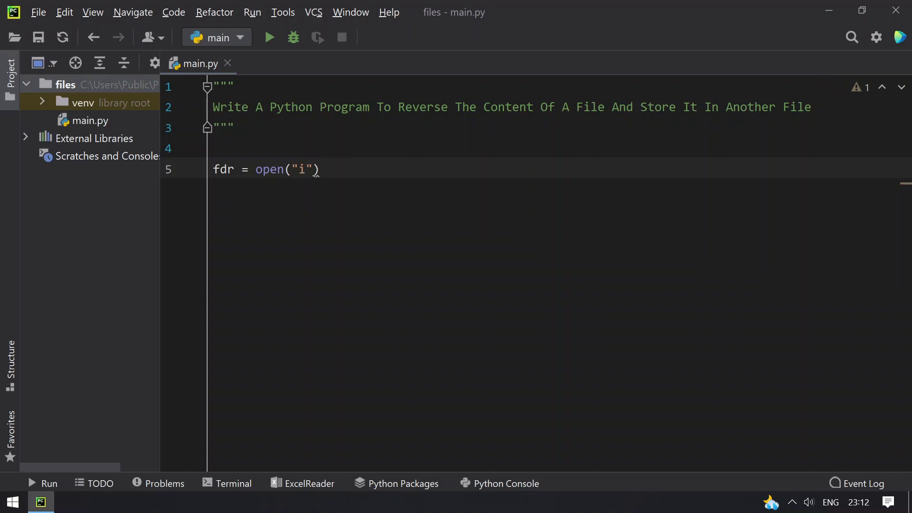
pyautogui.write('nput.txt')
pyautogui.press('Right')
pyautogui.write(', ')
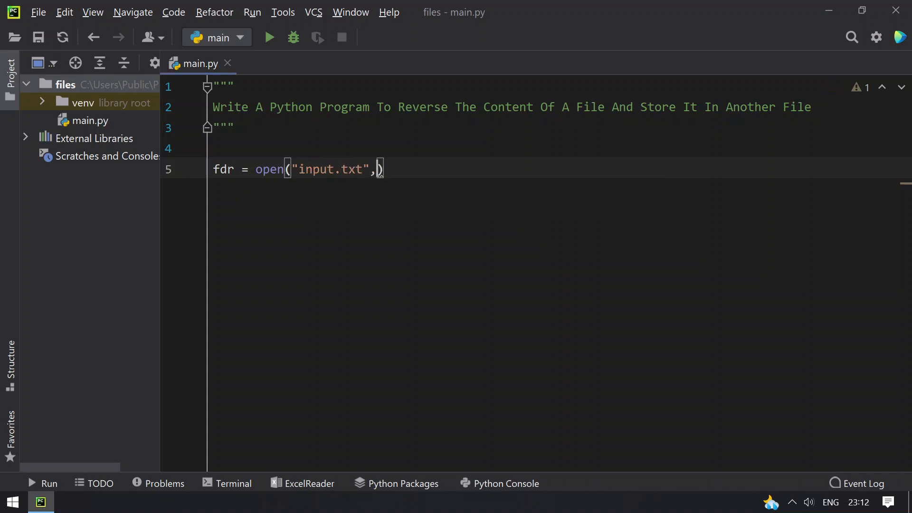
pyautogui.write('"')
pyautogui.write('r')
pyautogui.press('Right')
pyautogui.press('Right')
# Add fdw = open("output.txt", "w") on the next line, followed by blank lines.
pyautogui.press('Return')
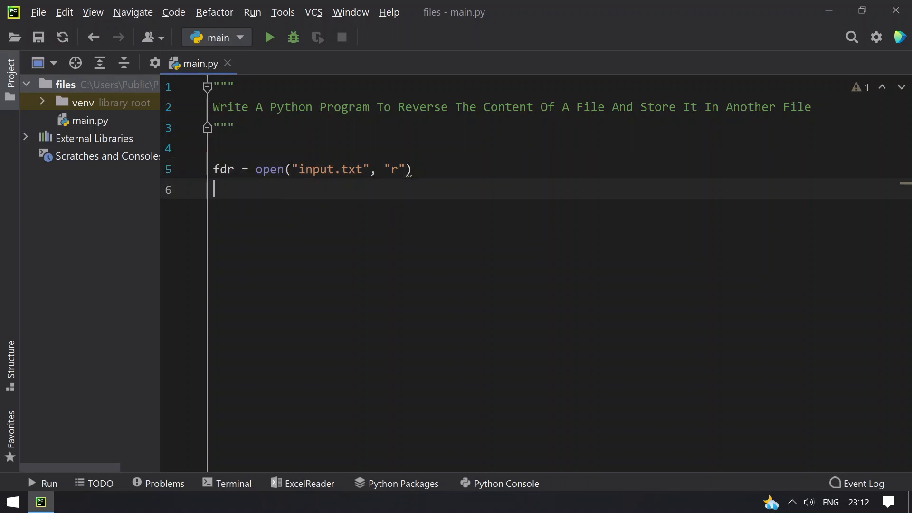
pyautogui.write('fr')
pyautogui.press('BackSpace')
pyautogui.write('d')
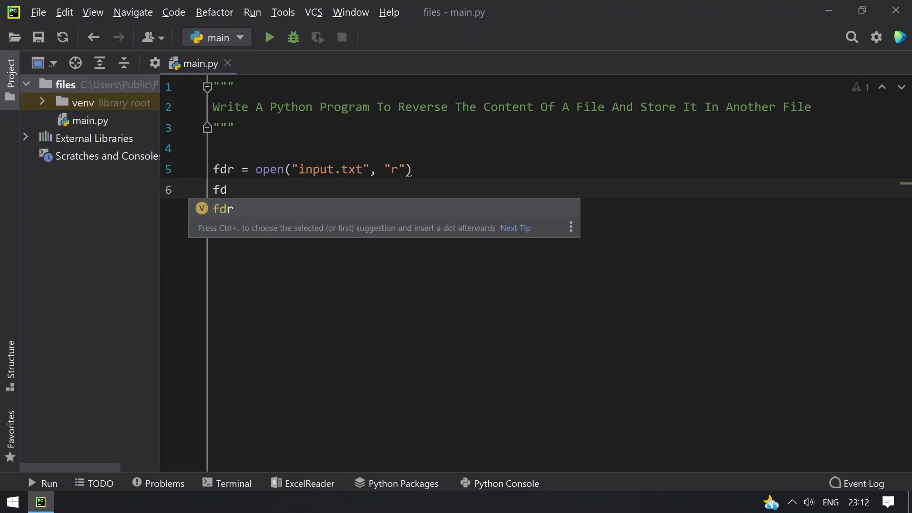
pyautogui.write('w ')
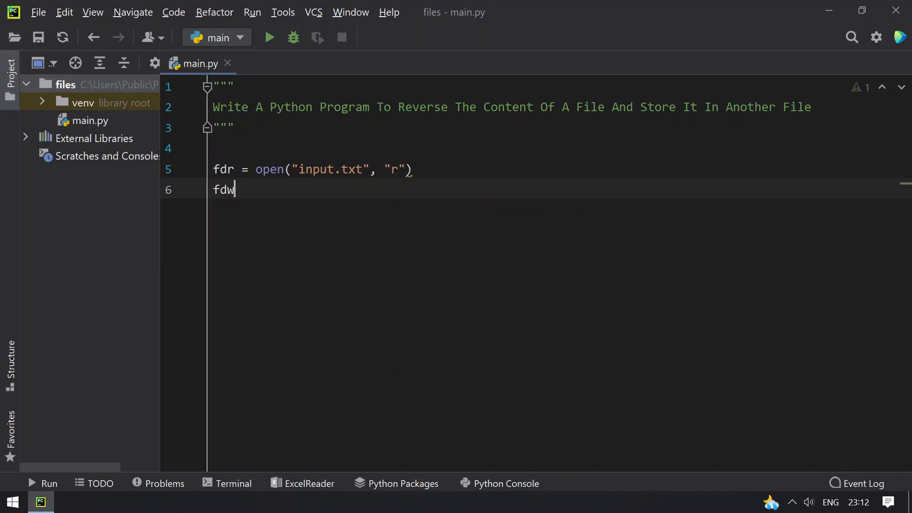
pyautogui.write('= ')
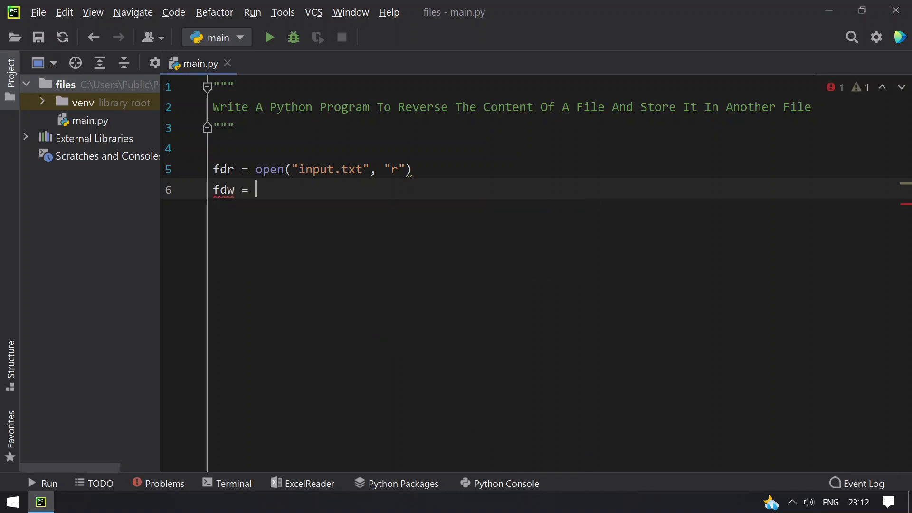
pyautogui.write('open(')
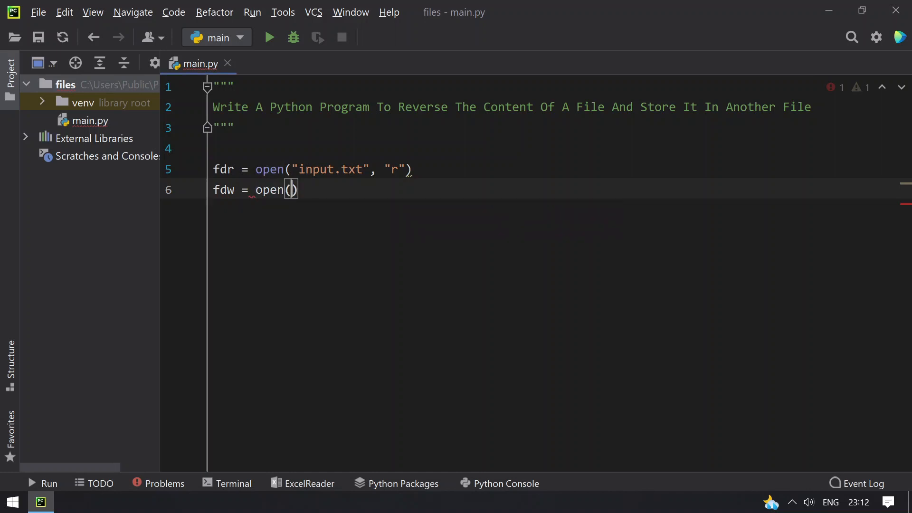
pyautogui.write('"op')
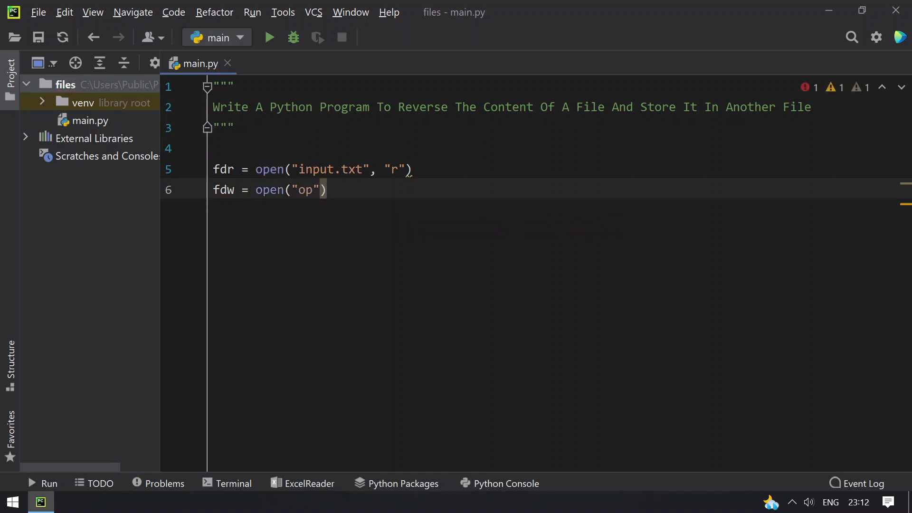
pyautogui.press('BackSpace')
pyautogui.write('utp')
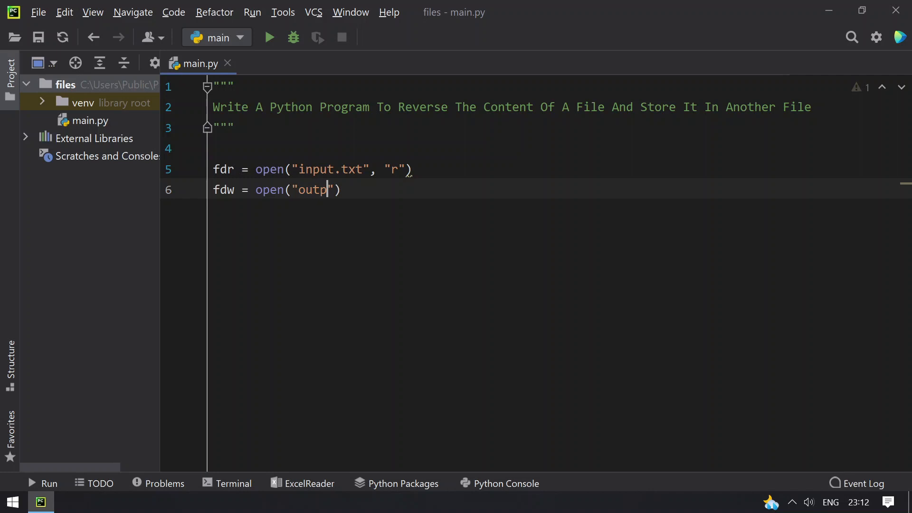
pyautogui.write('ut.txt')
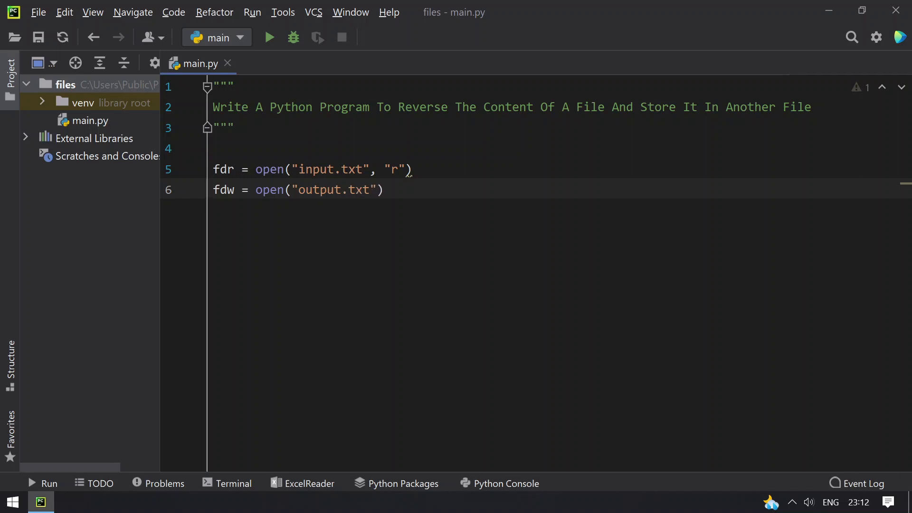
pyautogui.write('", ')
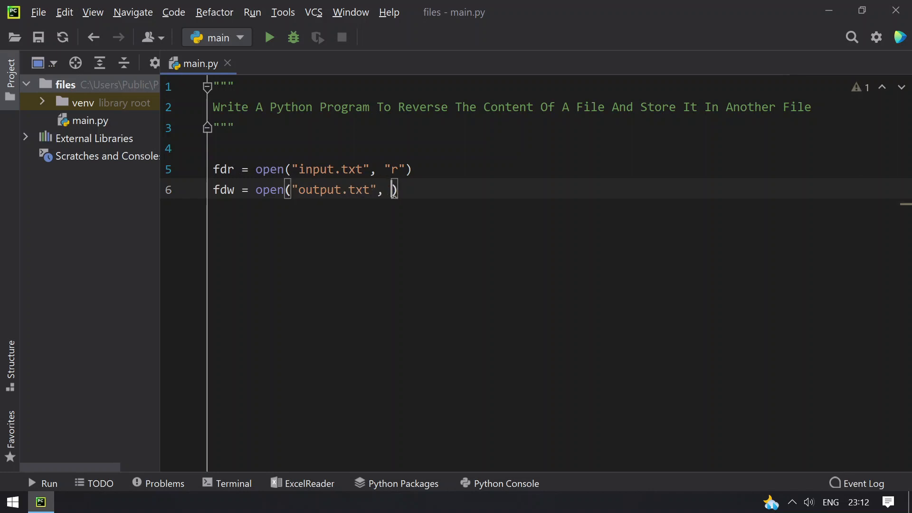
pyautogui.write('"w")')
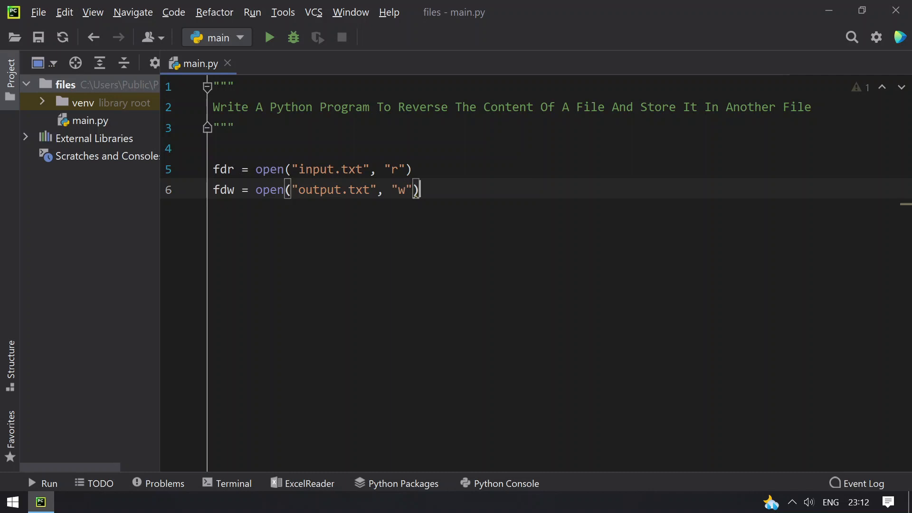
pyautogui.press('Return')
pyautogui.press('Return')
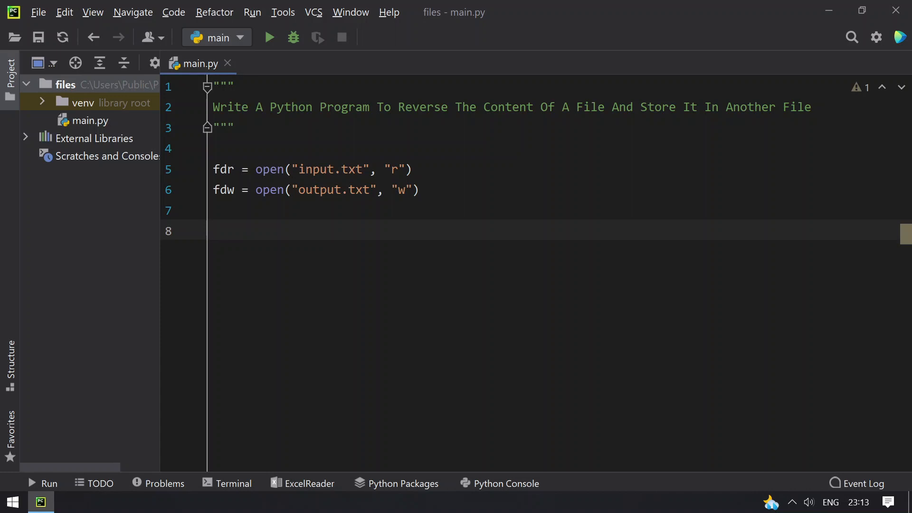
pyautogui.write('con')
pyautogui.write('tent ')
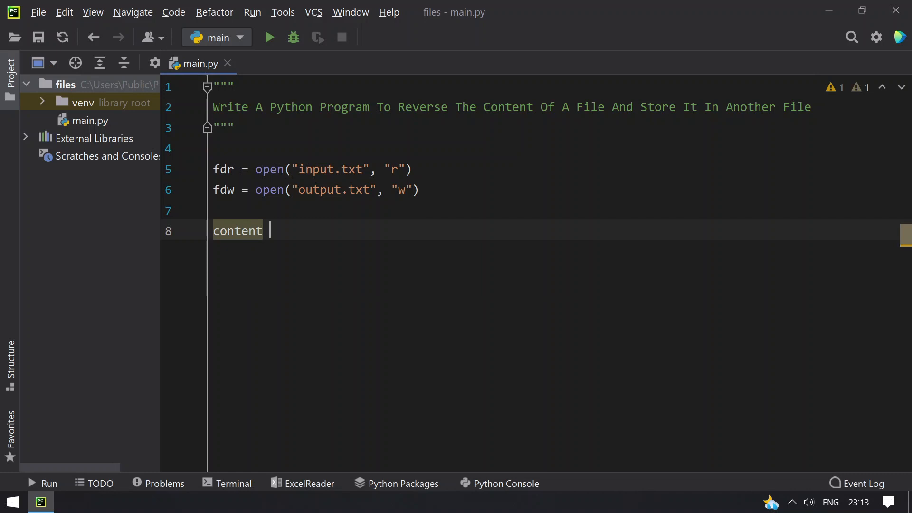
pyautogui.write('= ')
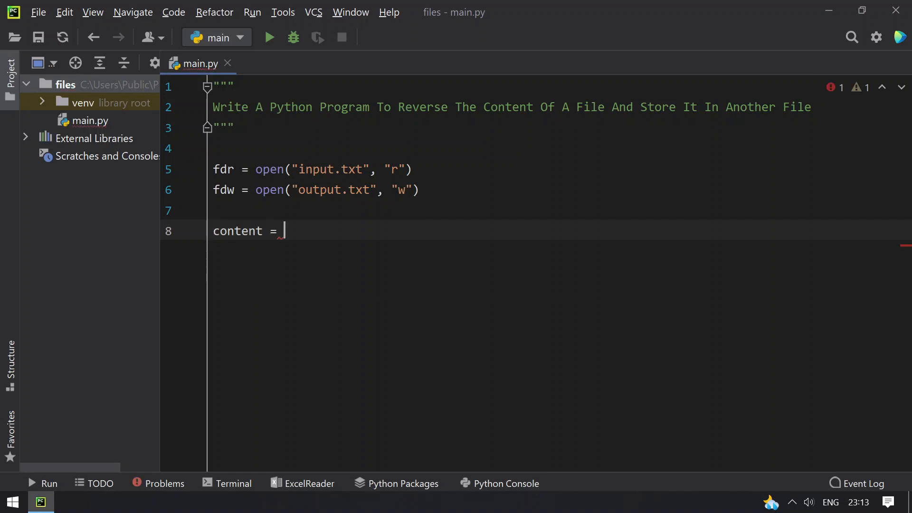
pyautogui.write('fdr.')
pyautogui.write('re')
# Read the input file into content with fdr.read().
pyautogui.press('Return')
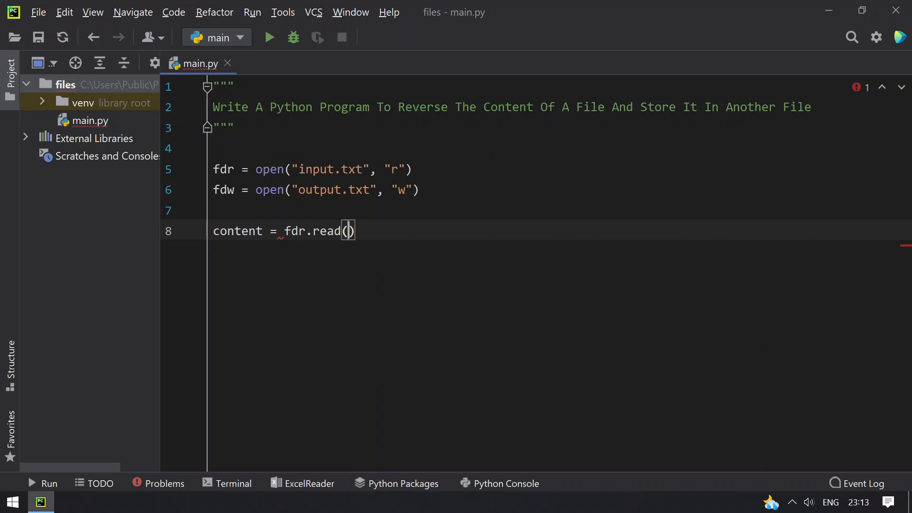
pyautogui.press('End')
pyautogui.press('Return')
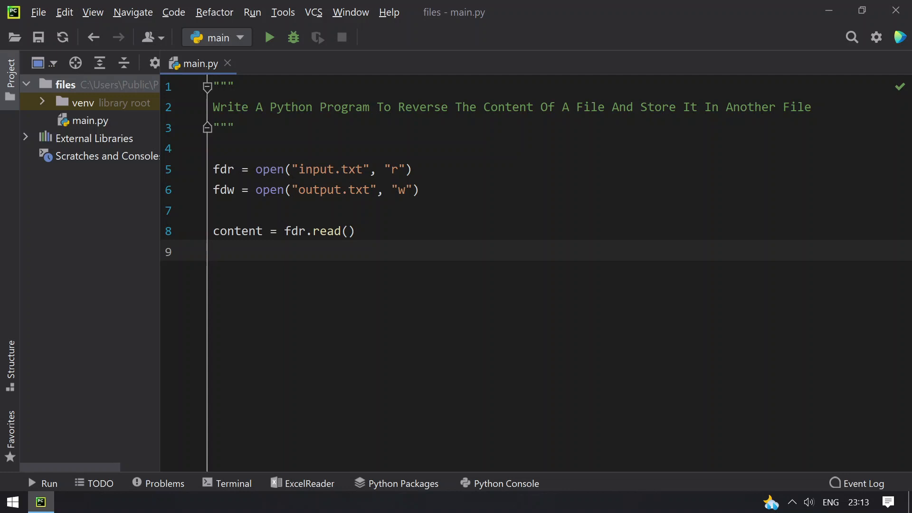
pyautogui.write('co')
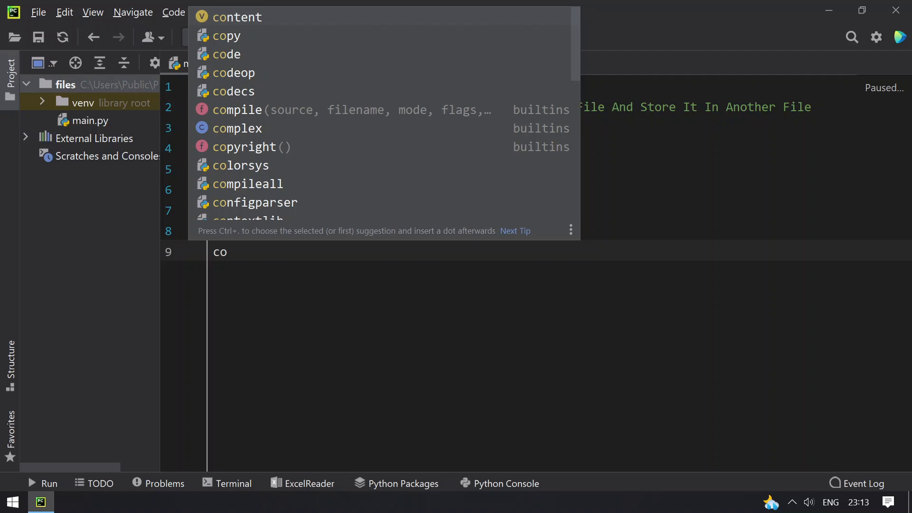
pyautogui.write('nte')
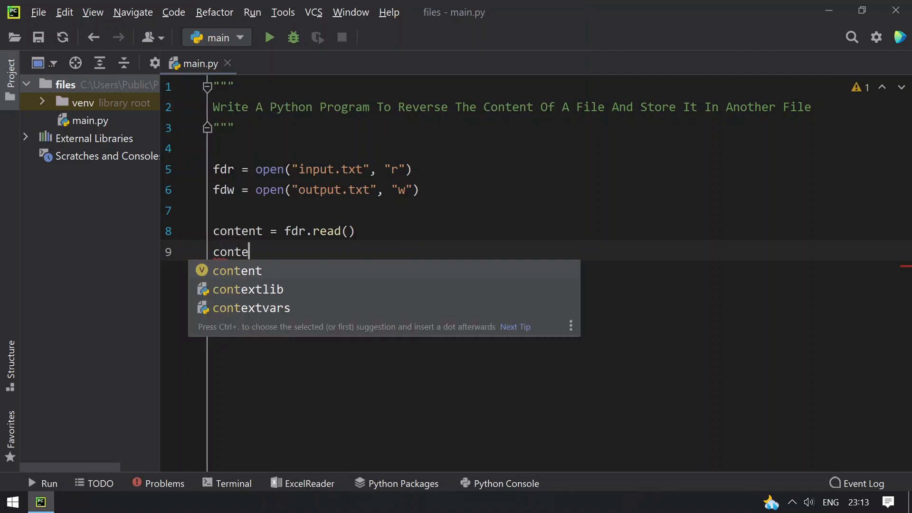
pyautogui.write('nt_')
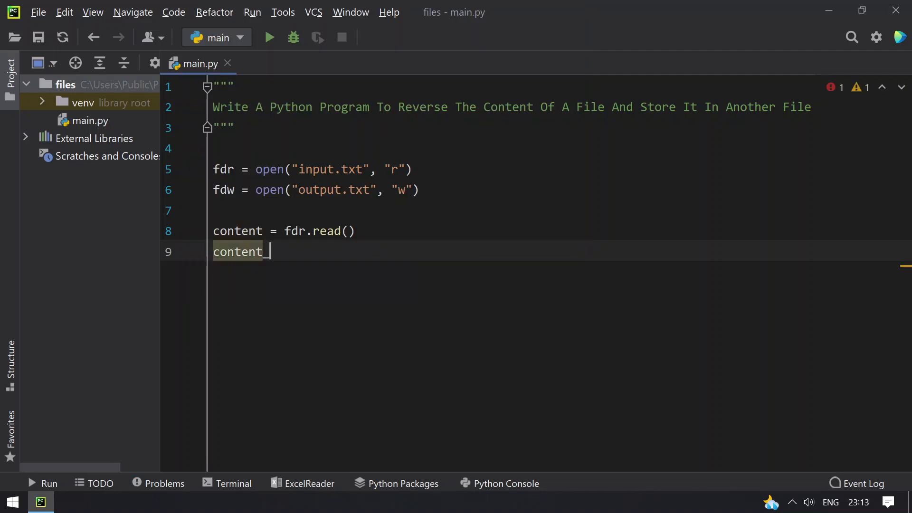
pyautogui.write('reverse ')
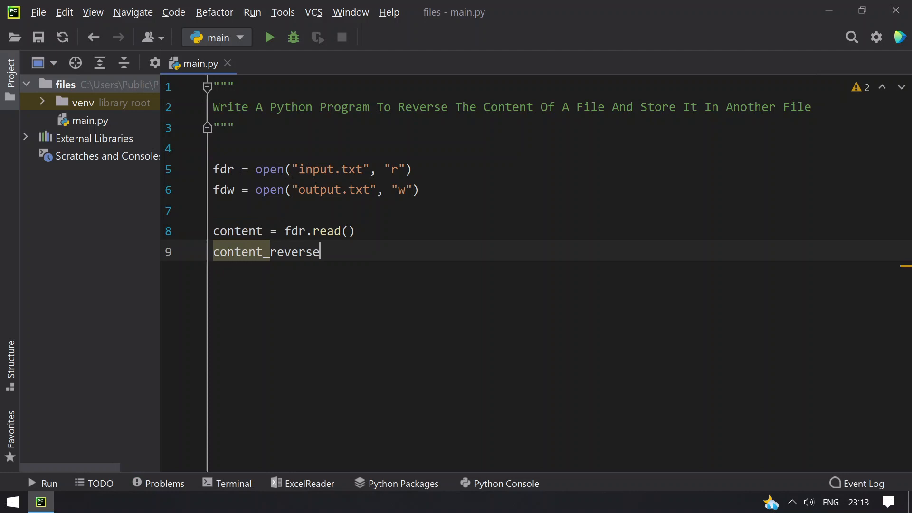
pyautogui.write('= ')
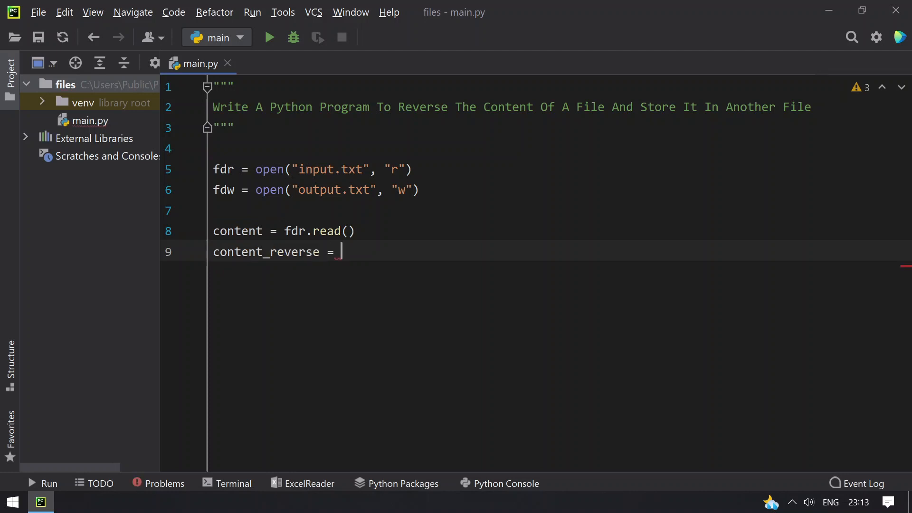
pyautogui.write('con')
# Store the reversed text as content_reverse = content[::-1].
pyautogui.press('Escape')
pyautogui.write('tent')
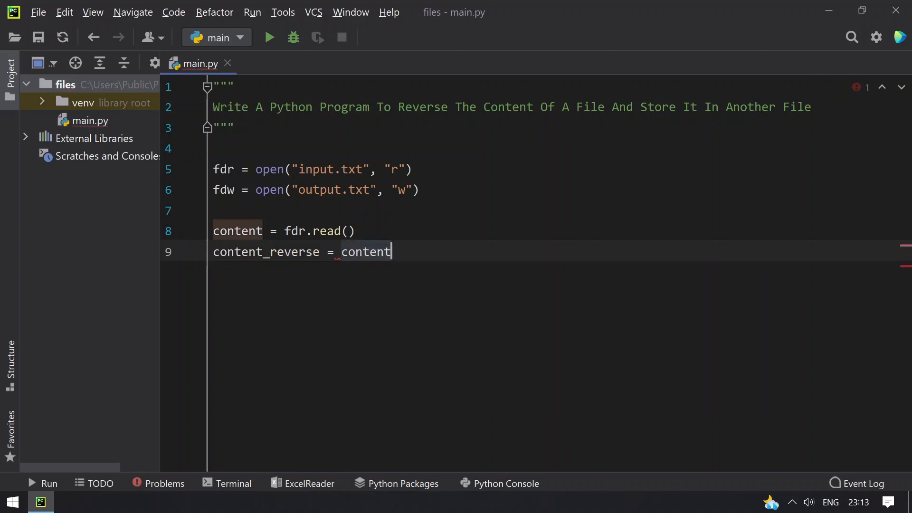
pyautogui.write('[')
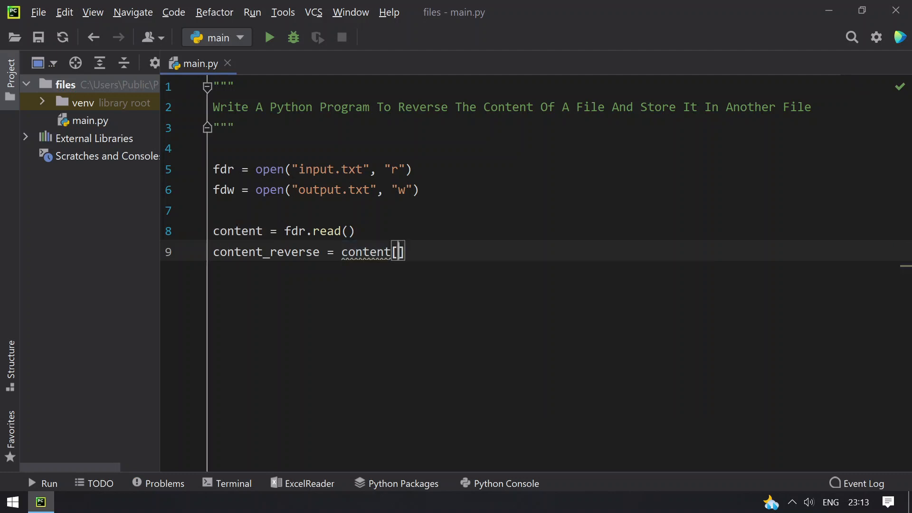
pyautogui.write('::-')
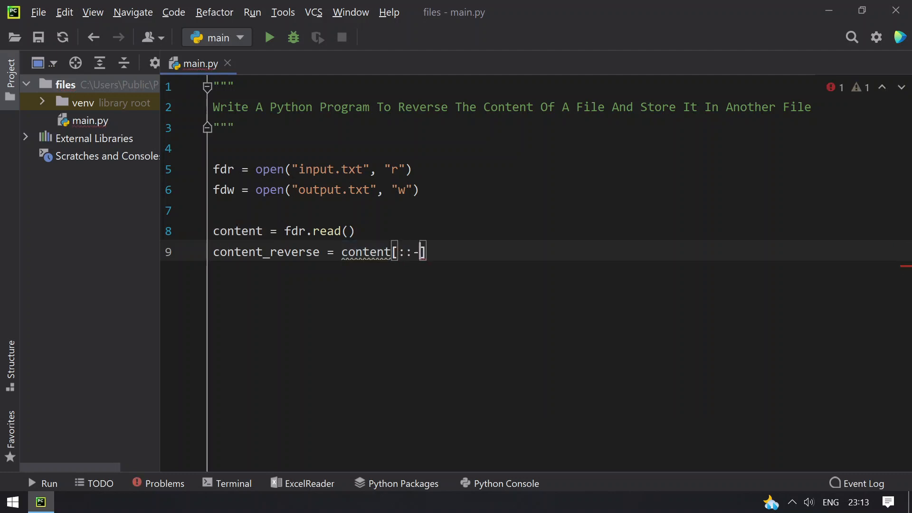
pyautogui.write('1]')
pyautogui.press('Return')
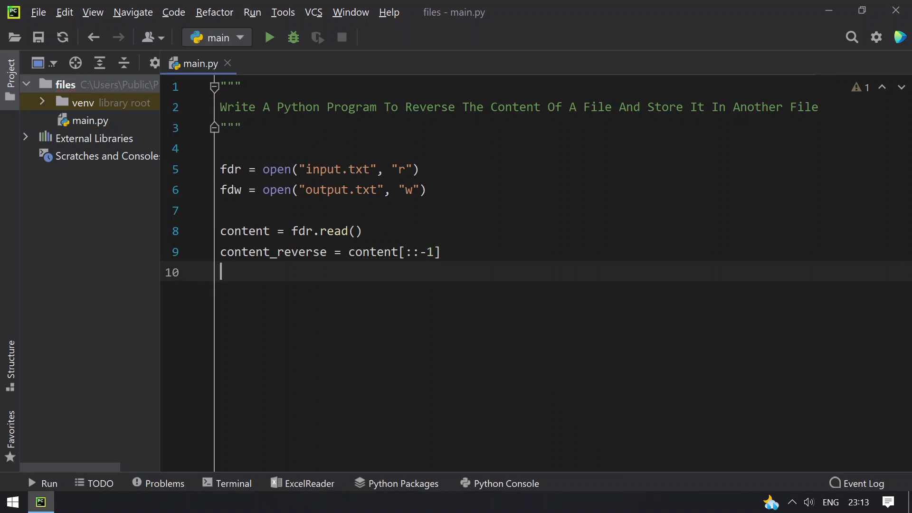
pyautogui.write('f')
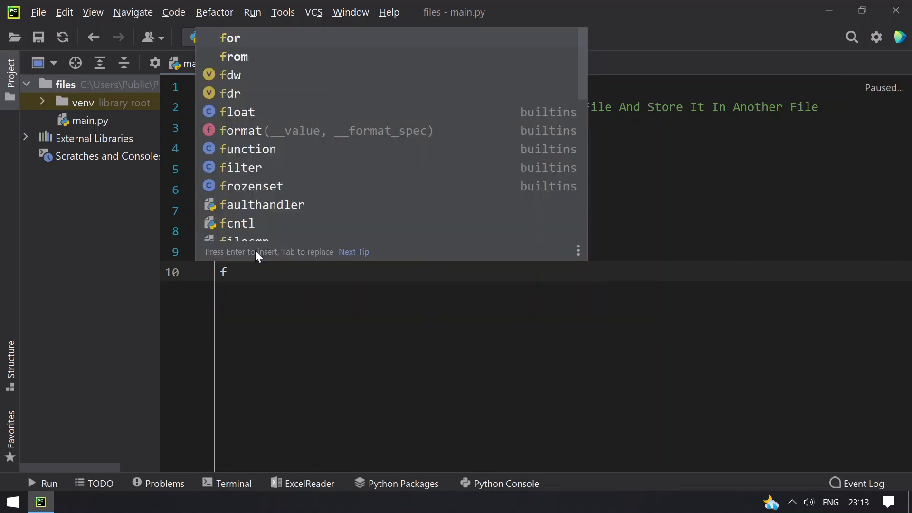
pyautogui.write('dw')
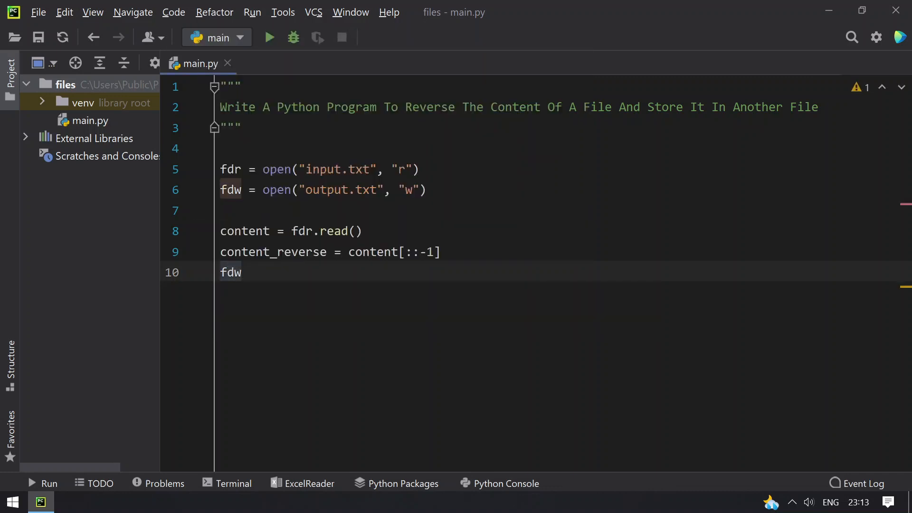
pyautogui.write('.')
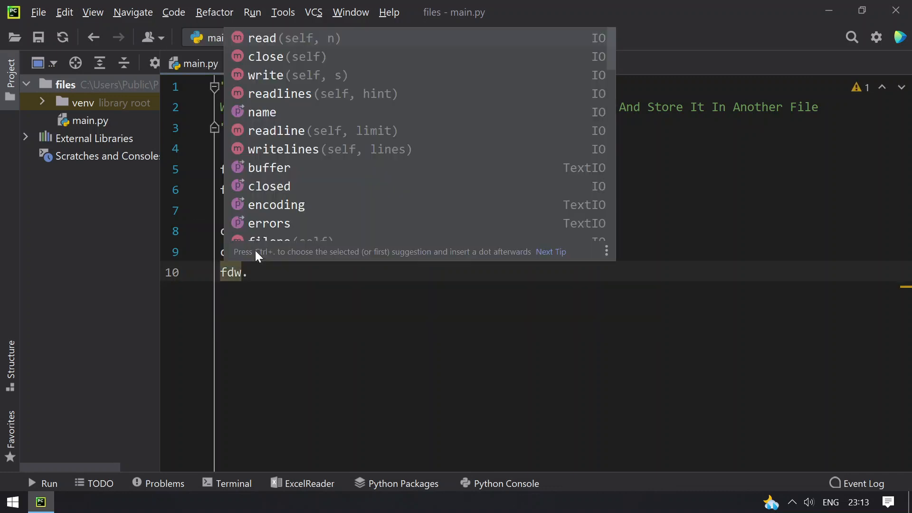
pyautogui.write('write(')
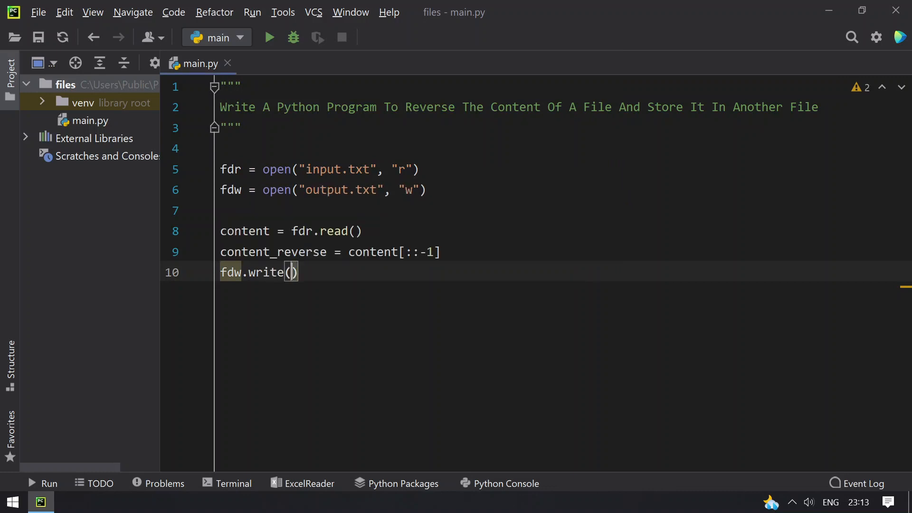
pyautogui.write('con')
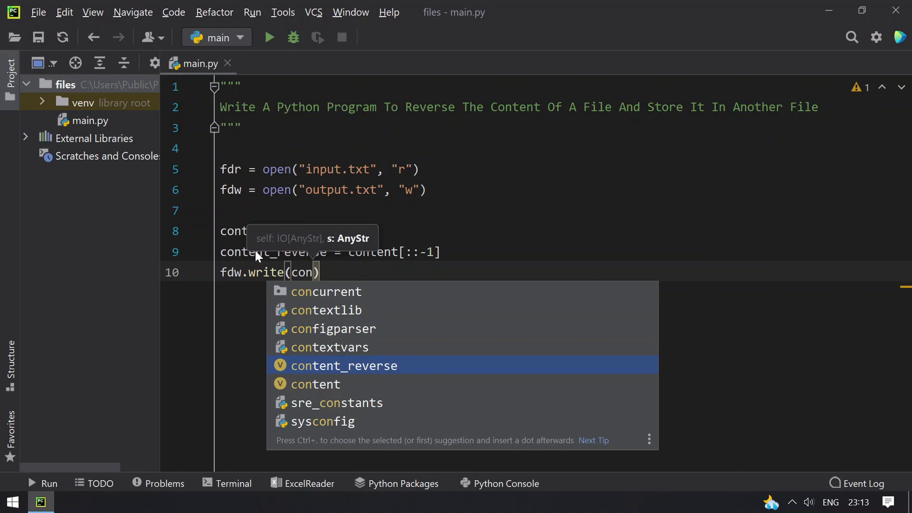
# Write content_reverse to the output file with fdw.write, leaving blank lines below.
pyautogui.press('Return')
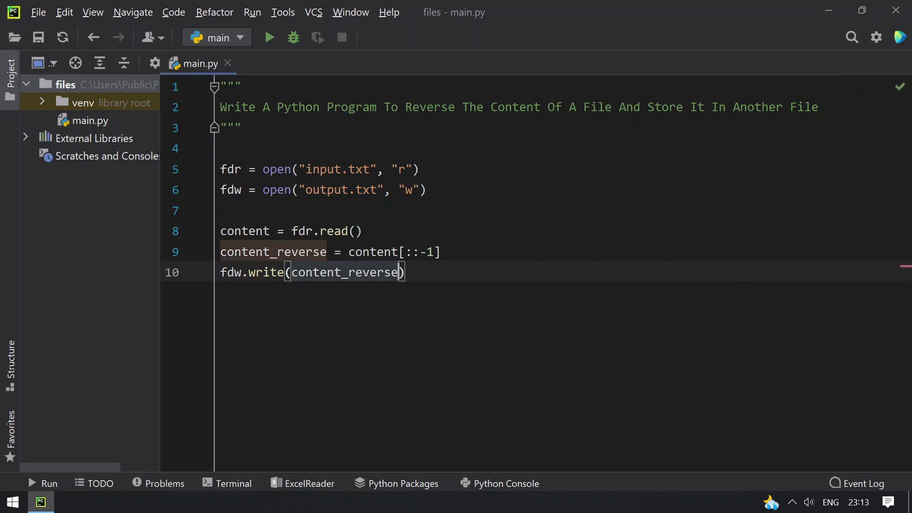
pyautogui.press('End')
pyautogui.press('Return')
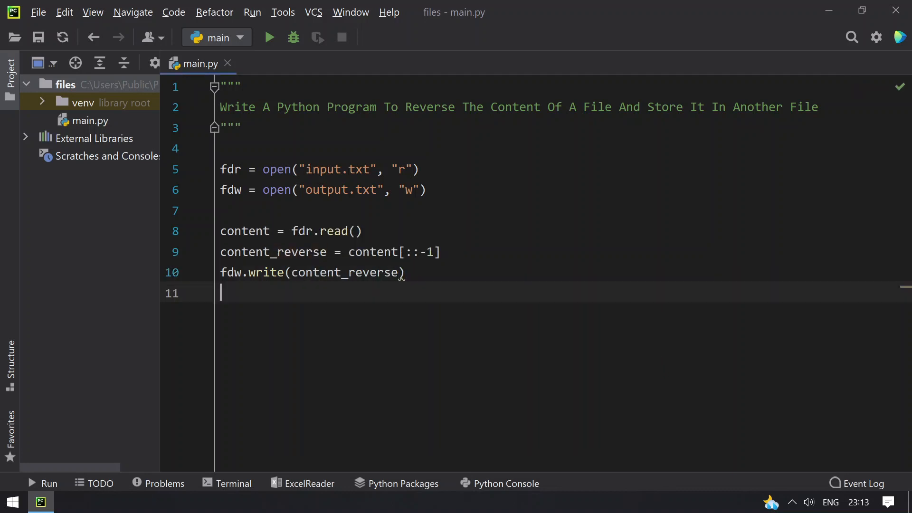
pyautogui.press('Return')
pyautogui.press('Return')
pyautogui.press('Up')
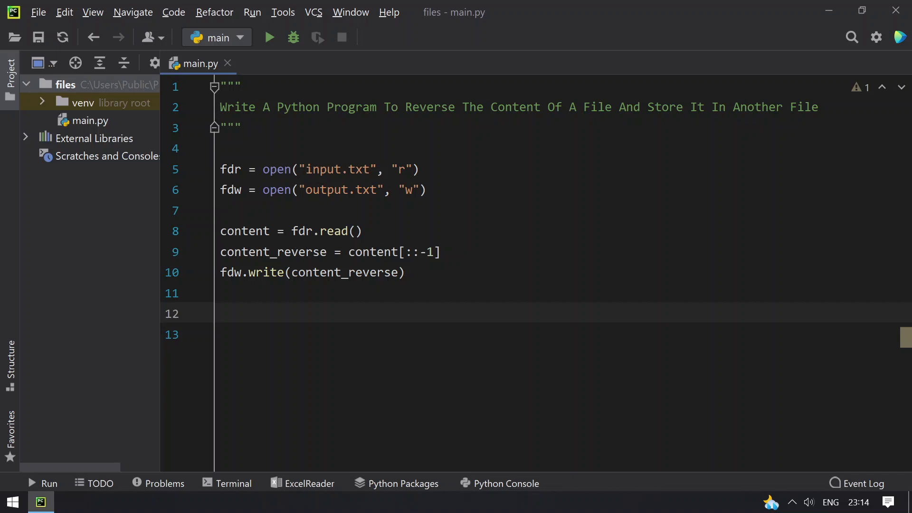
pyautogui.write('fd')
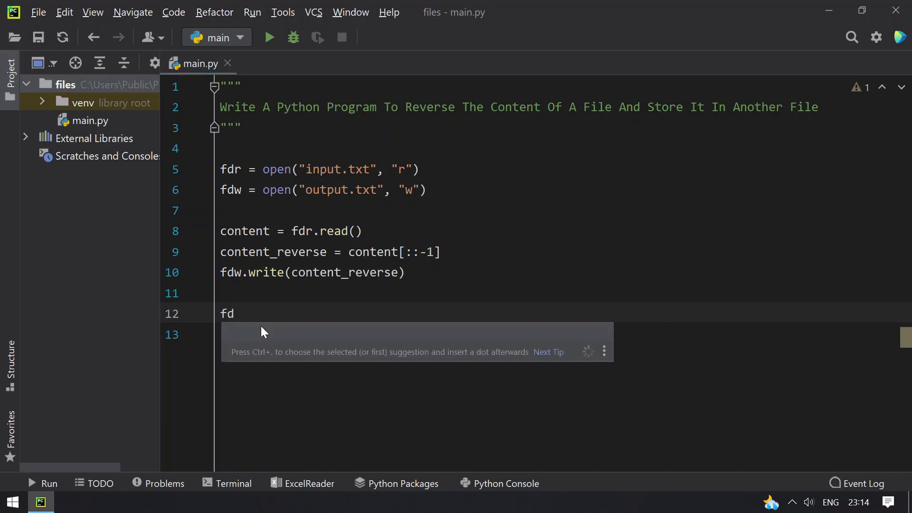
pyautogui.write('r')
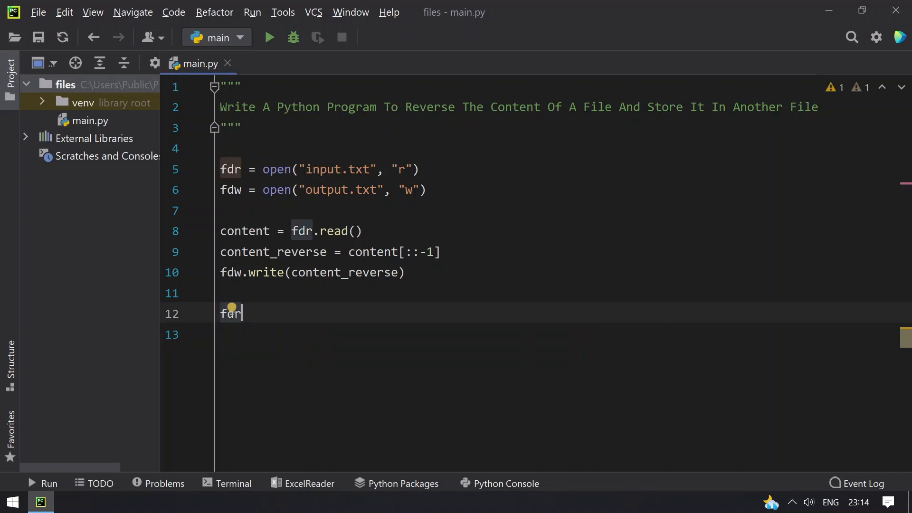
pyautogui.write('.clo')
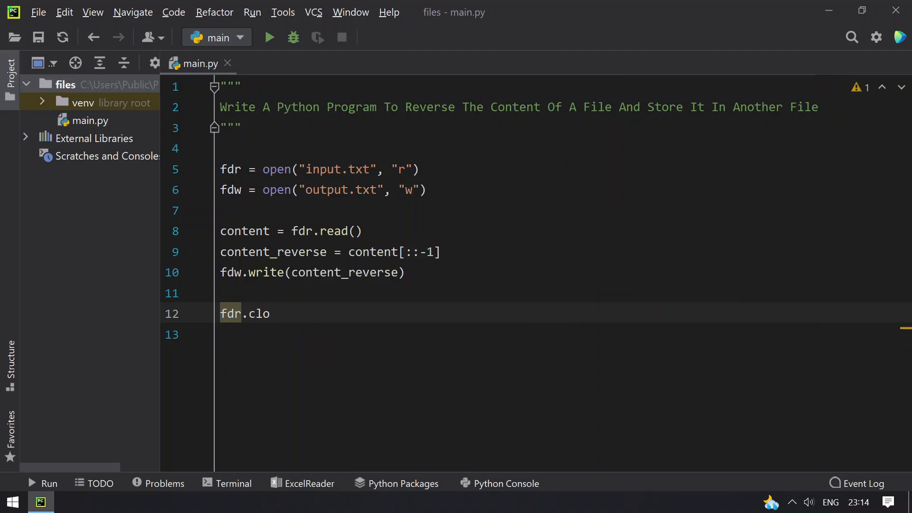
pyautogui.write('se()')
# End the script with fdr.close() and fdw.close().
pyautogui.press('Return')
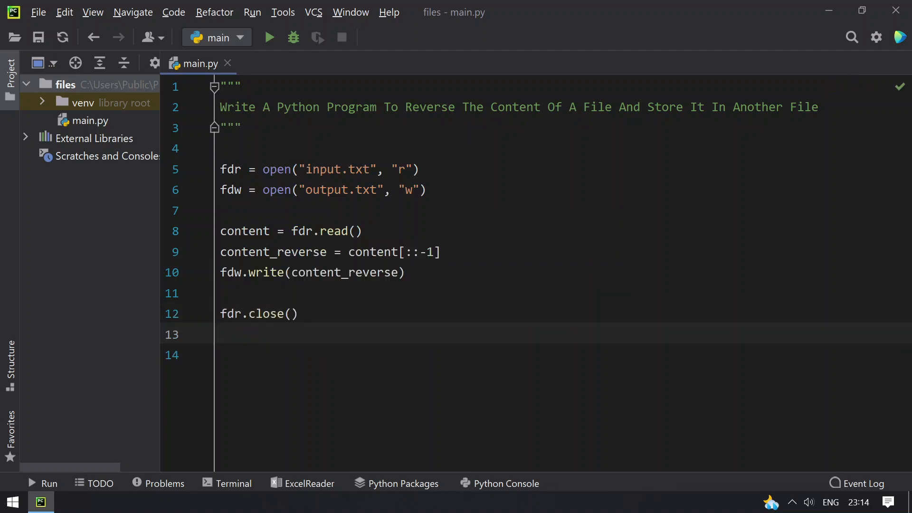
pyautogui.write('fdw.cl')
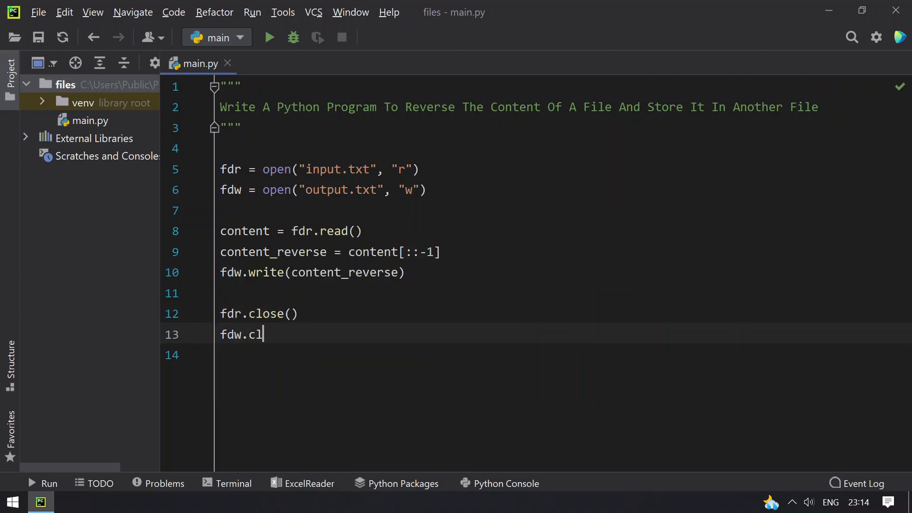
pyautogui.write('ose(')
# Create a new plain file named input.txt in the project via File > New.
pyautogui.click(39, 12)
pyautogui.click(57, 55)
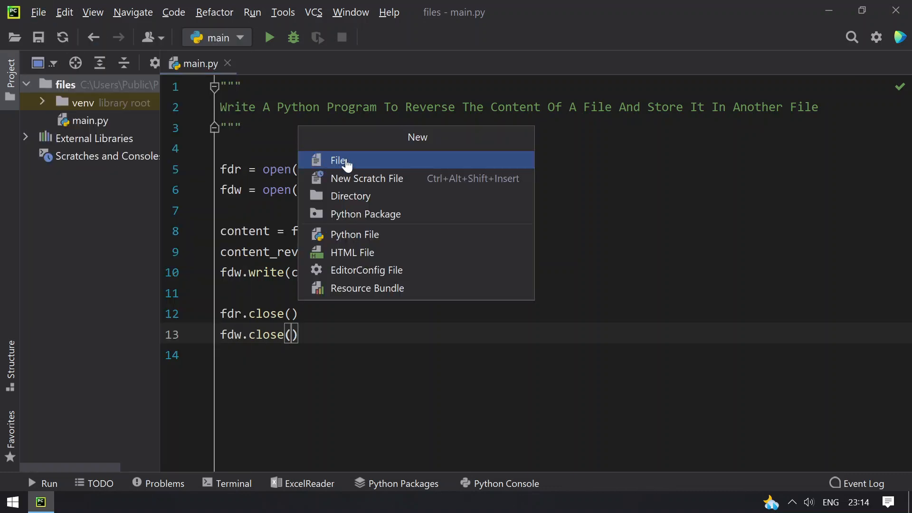
pyautogui.click(346, 163)
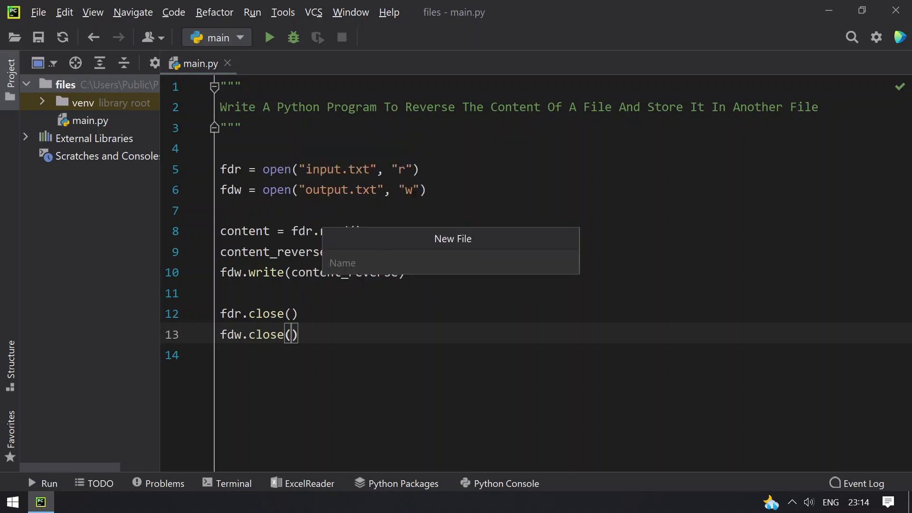
pyautogui.write('input.txt')
pyautogui.press('Return')
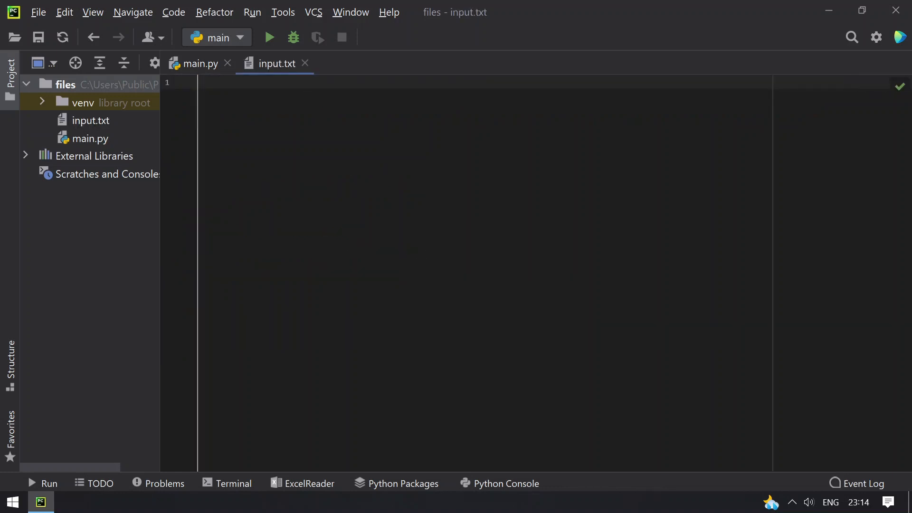
pyautogui.write('this is ')
pyautogui.write('a text fil')
pyautogui.write('e')
# Fill input.txt with the reverse sentence, 123456789 and a line of symbols.
pyautogui.press('Return')
pyautogui.press('Return')
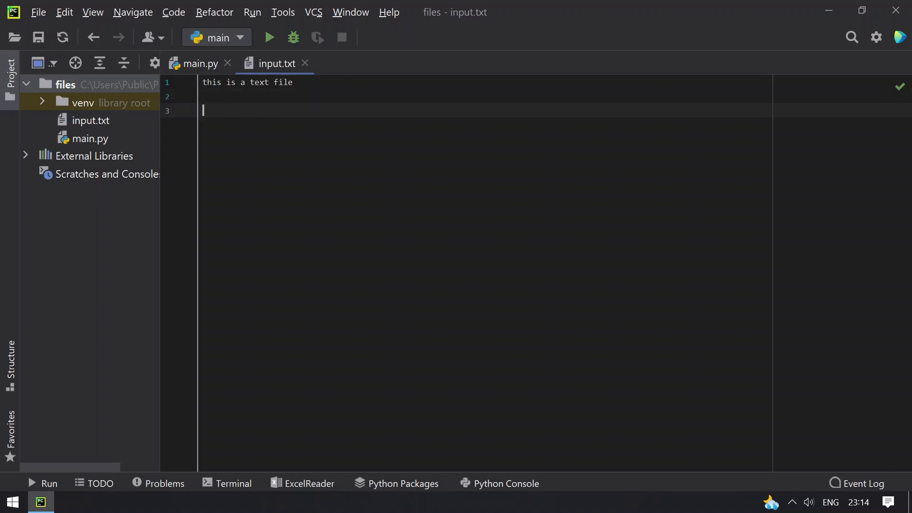
pyautogui.write('the content ')
pyautogui.write('of this f')
pyautogui.write('ile is ')
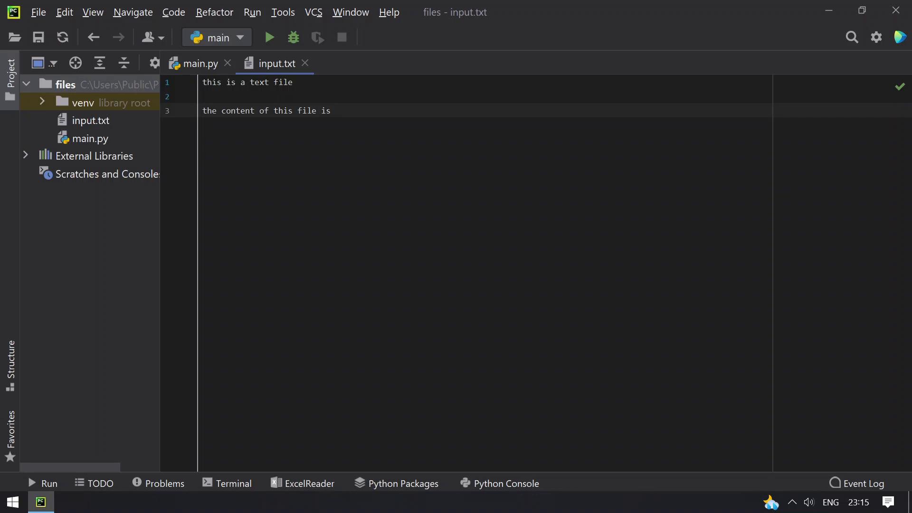
pyautogui.write('going to get rev')
pyautogui.write('erse')
pyautogui.press('Return')
pyautogui.press('Return')
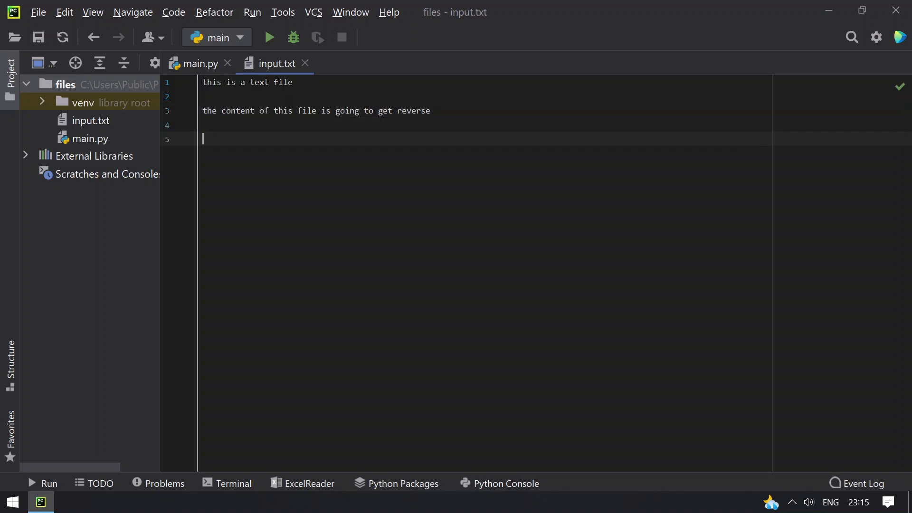
pyautogui.write('123456')
pyautogui.write('789')
pyautogui.press('Return')
pyautogui.press('Return')
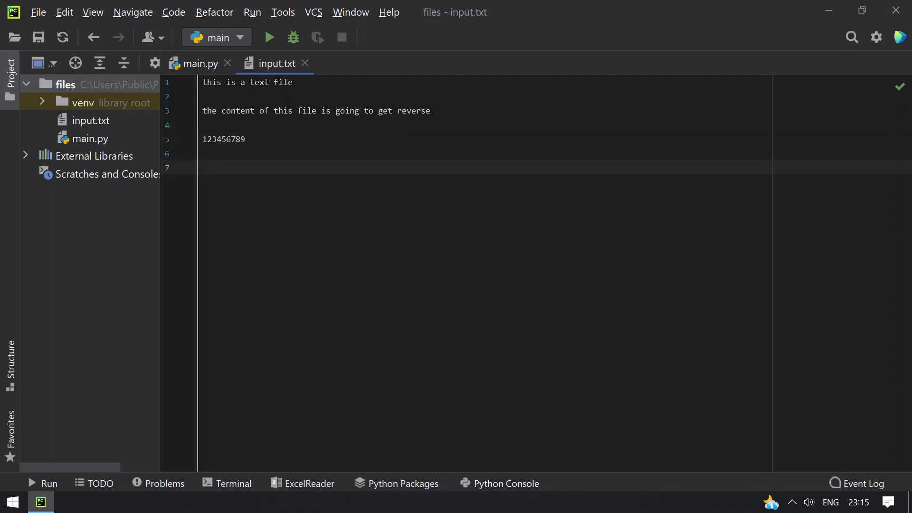
pyautogui.write('######')
pyautogui.write('!!!')
pyautogui.write('!!! ***')
pyautogui.write('**')
# Run main.py to produce output.txt, then hide the Run tool window.
pyautogui.click(205, 67)
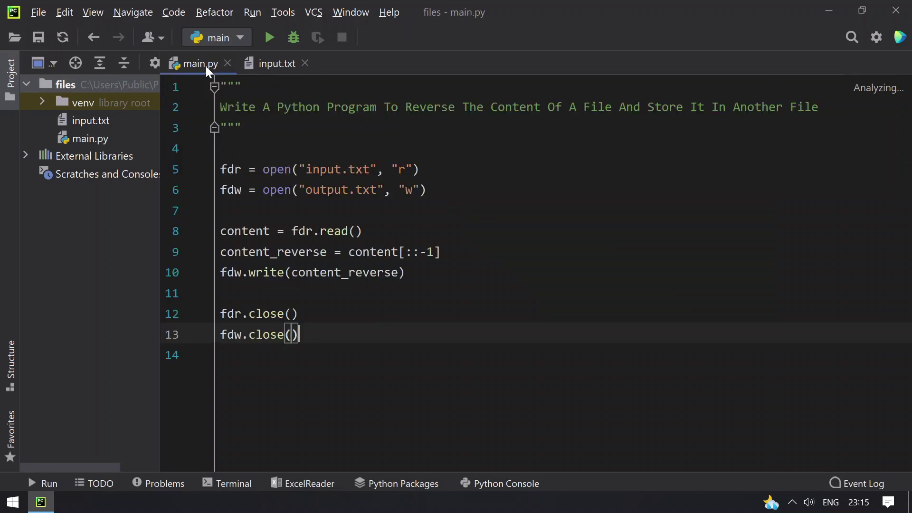
pyautogui.click(270, 38)
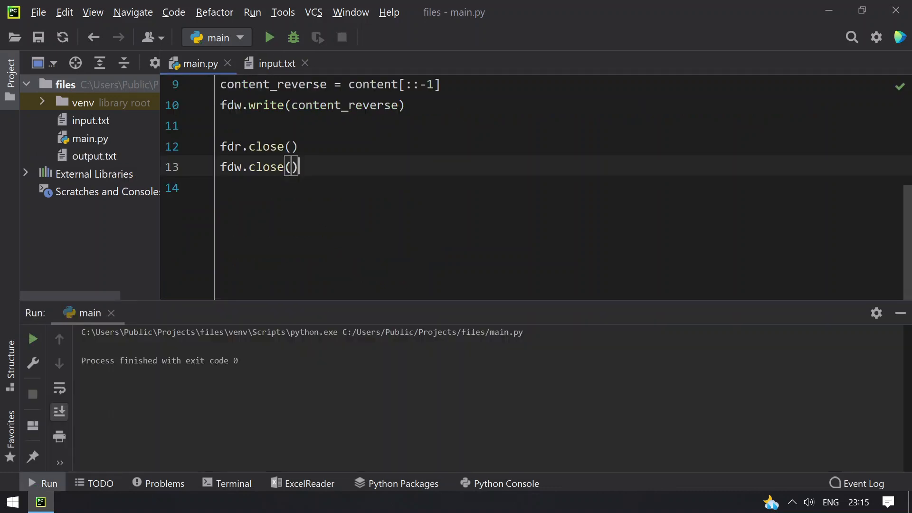
pyautogui.click(900, 313)
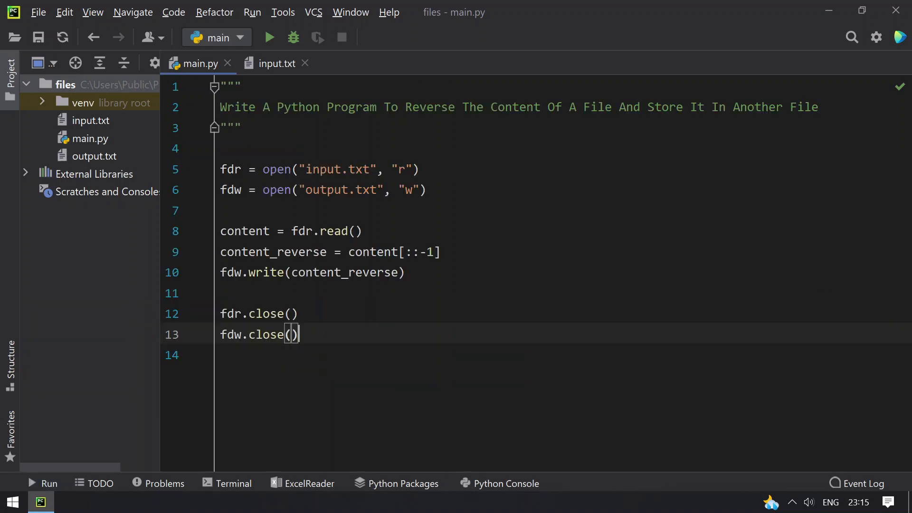
# Open output.txt in a right-hand pane with input.txt shown on the left.
pyautogui.doubleClick(91, 159)
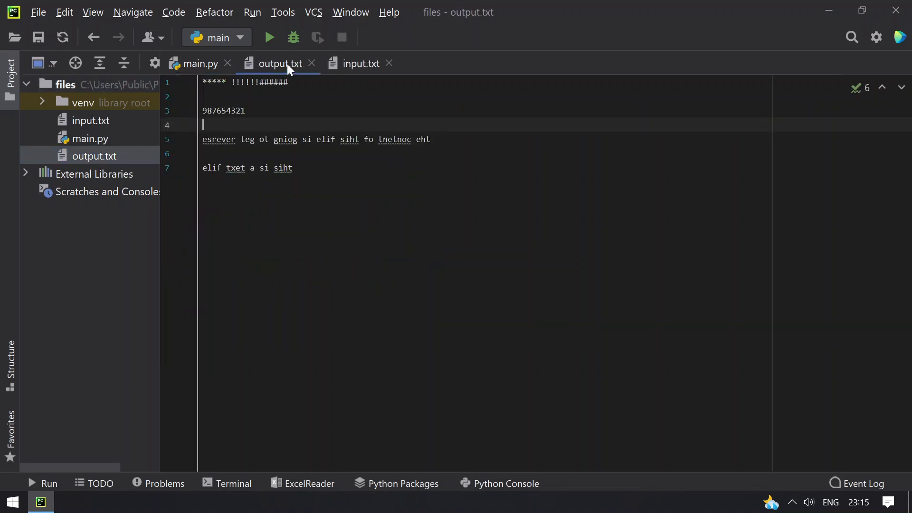
pyautogui.moveTo(287, 64)
pyautogui.mouseDown()
pyautogui.moveTo(588, 132)
pyautogui.moveTo(765, 155)
pyautogui.mouseUp()
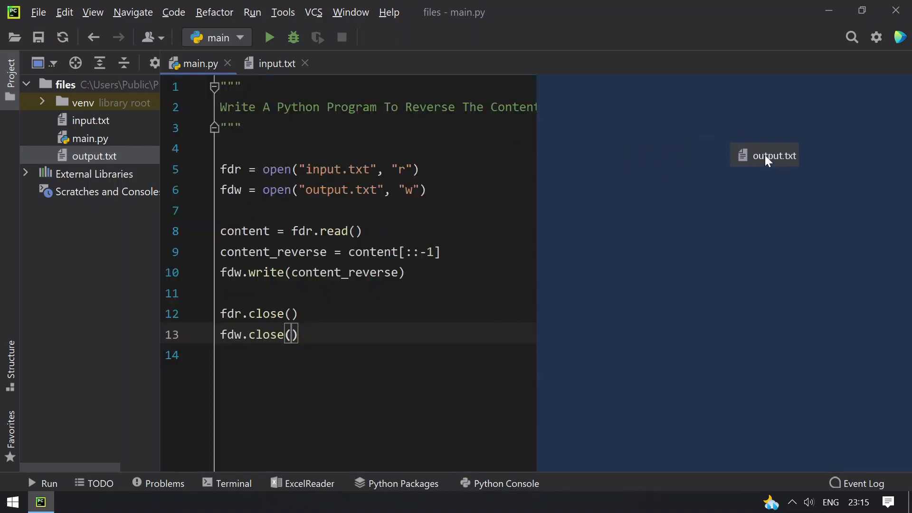
pyautogui.moveTo(765, 155); pyautogui.dragTo(765, 155)
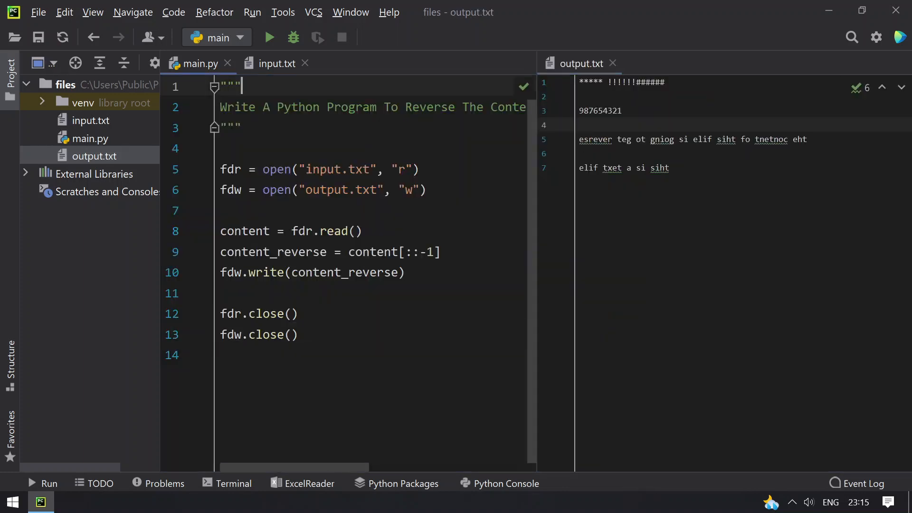
pyautogui.click(276, 63)
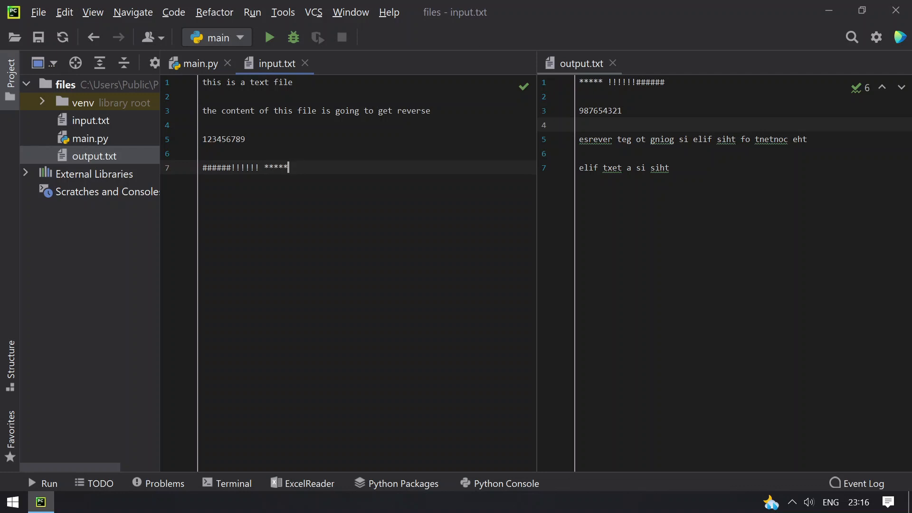
# Compare the asterisks and the digits 123456789 against 987654321 across both panes.
pyautogui.hotkey('ctrl', 'shift', 'Left')
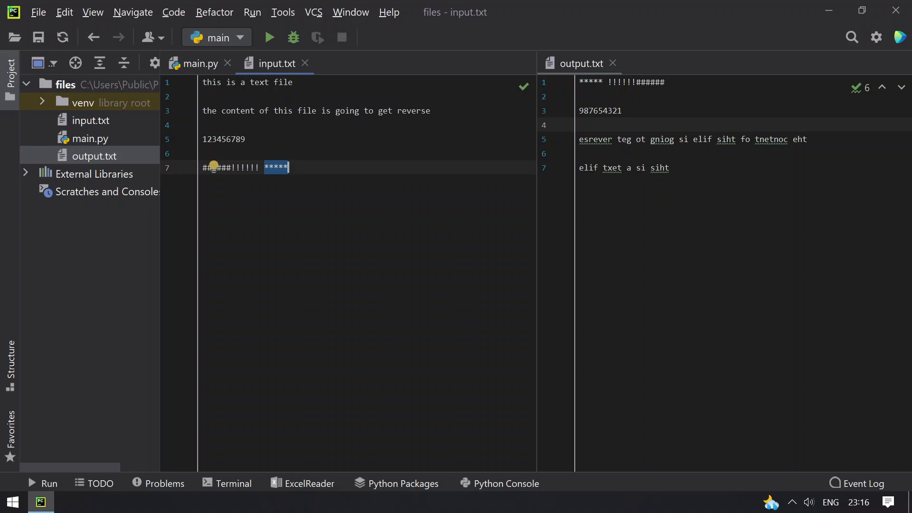
pyautogui.doubleClick(590, 82)
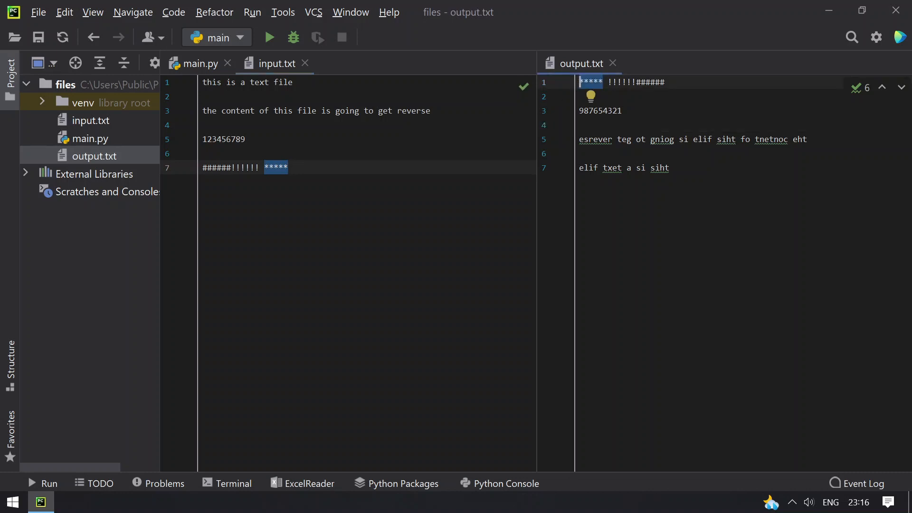
pyautogui.doubleClick(224, 139)
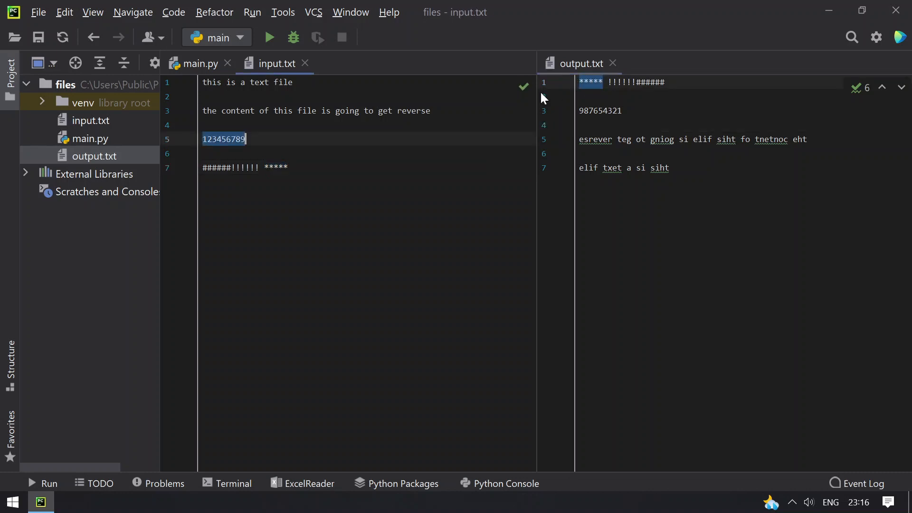
pyautogui.doubleClick(600, 111)
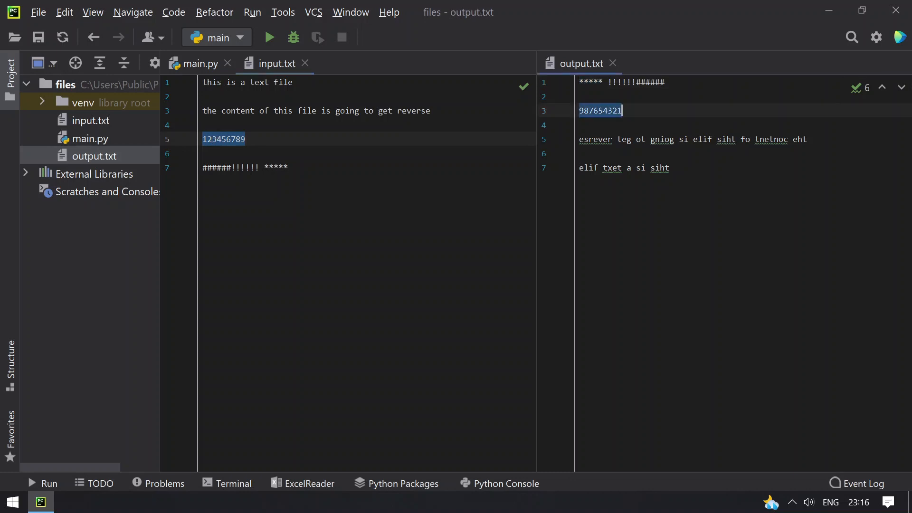
# Highlight the reversed first sentence on output.txt line 7, then clear the selection.
pyautogui.click(368, 110)
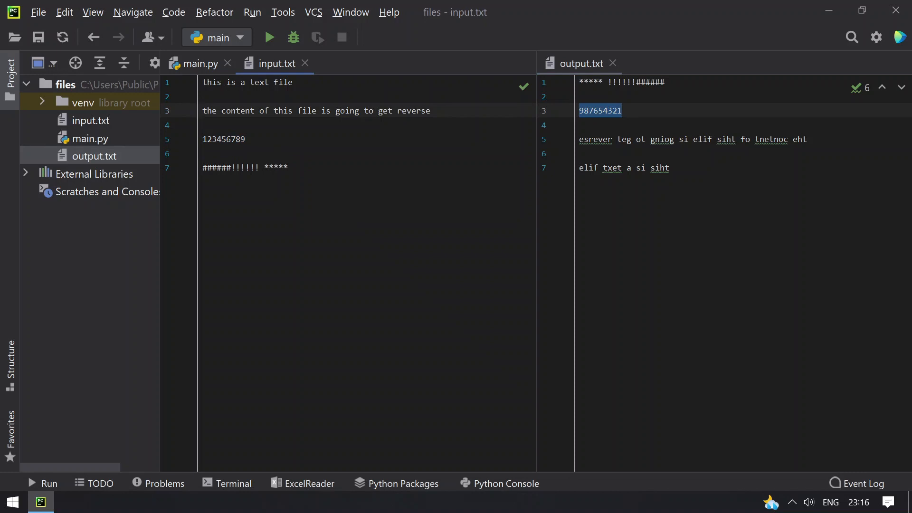
pyautogui.moveTo(671, 167); pyautogui.dragTo(564, 168)
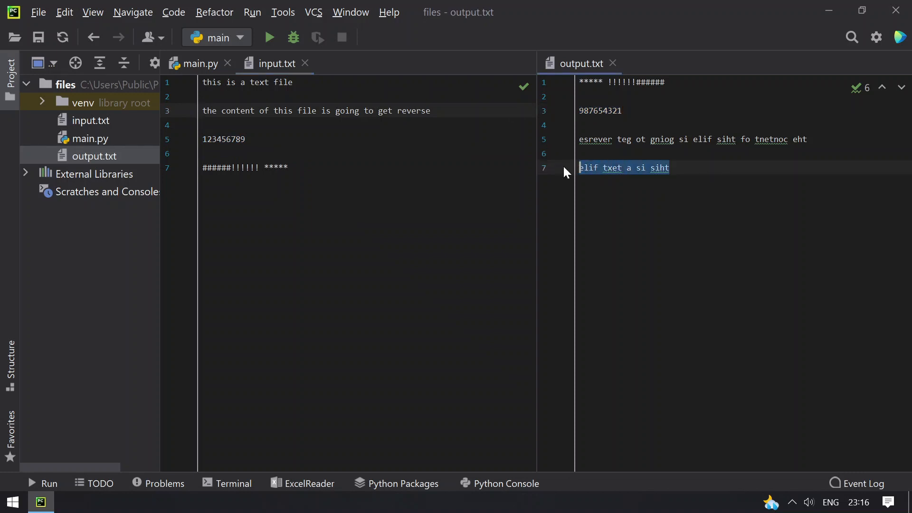
pyautogui.press('End')
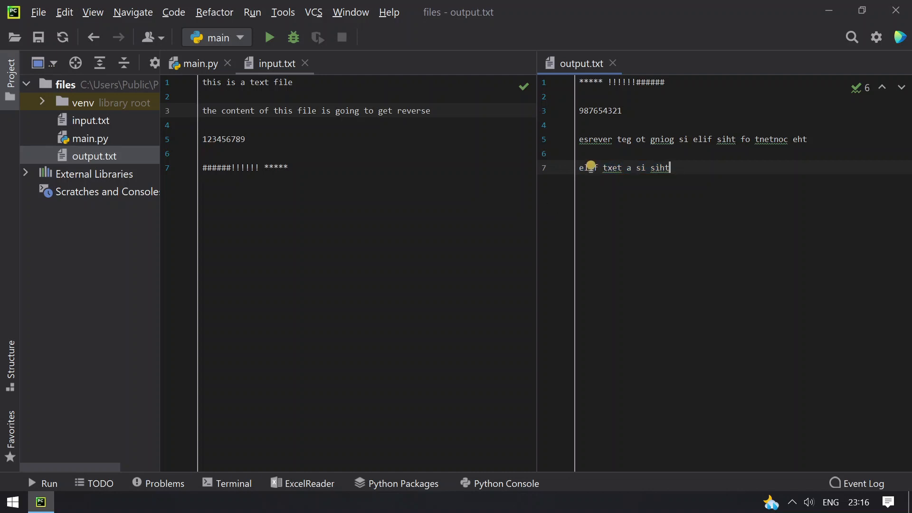
# Close the output.txt pane and return to main.py's input.txt open line.
pyautogui.click(613, 64)
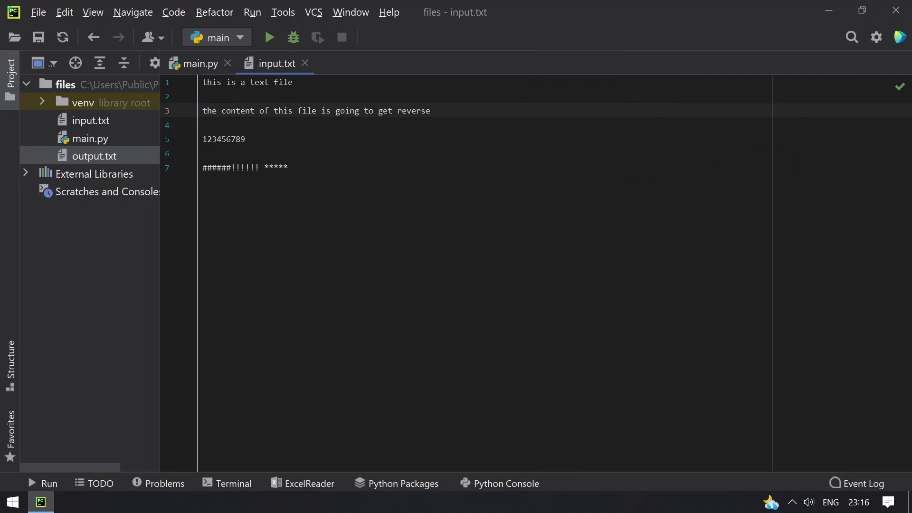
pyautogui.click(192, 63)
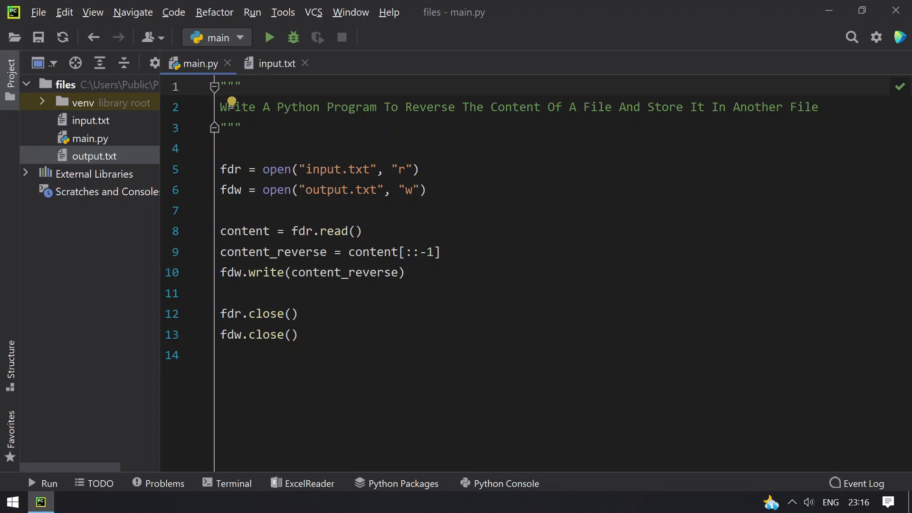
pyautogui.click(499, 170)
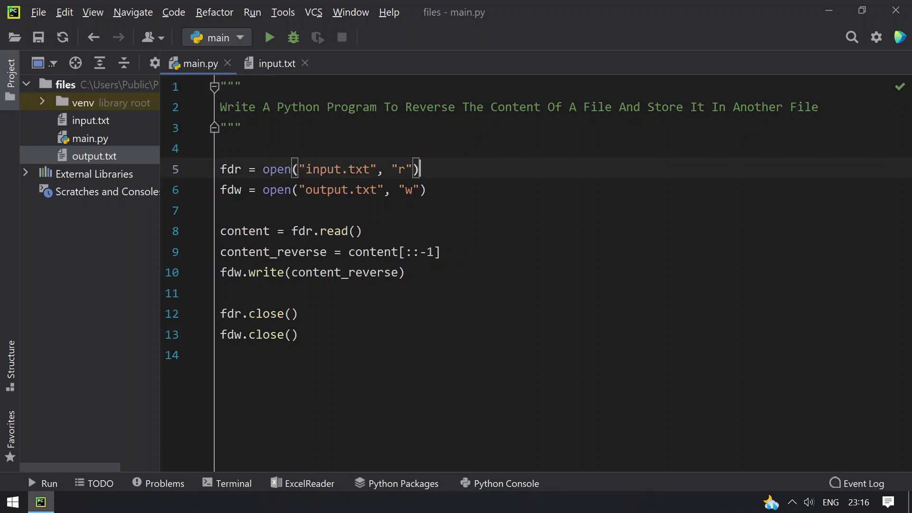